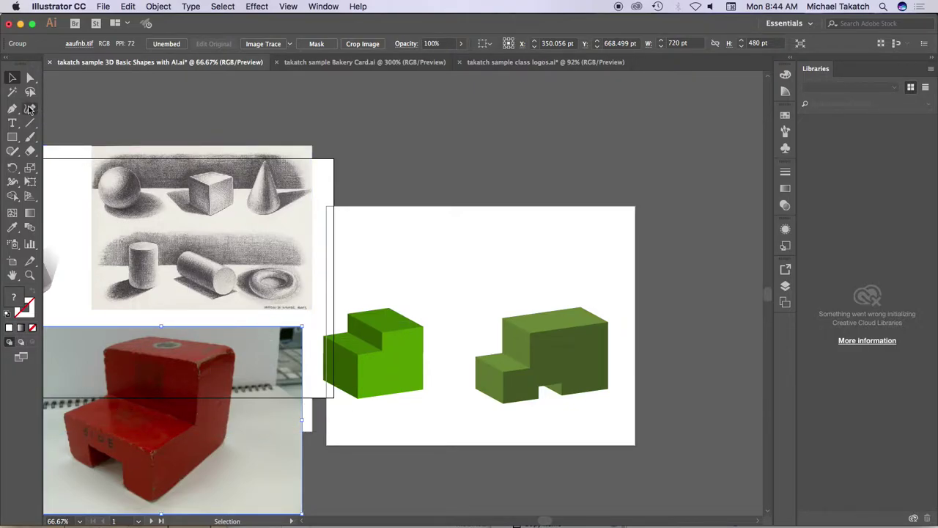
Reset to default colours and sample the dark red of the block photo as the fill.
click(11, 138)
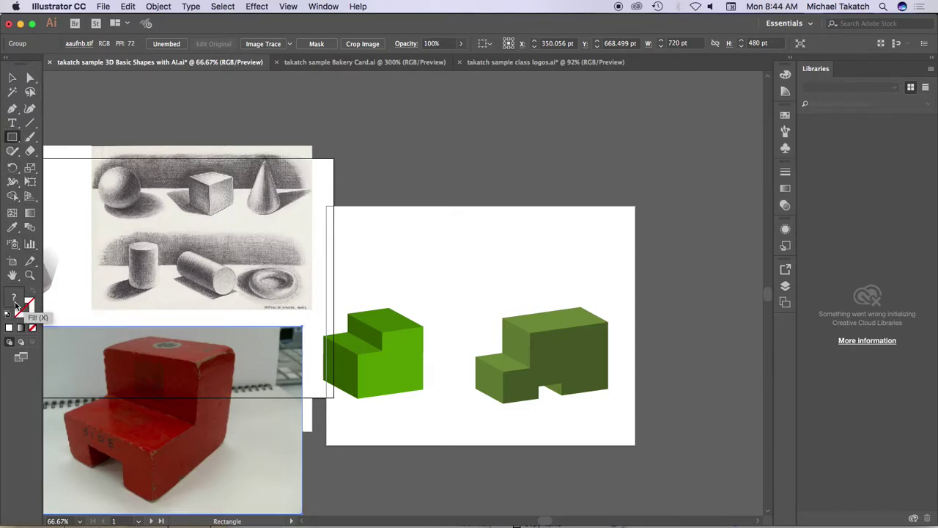
click(8, 315)
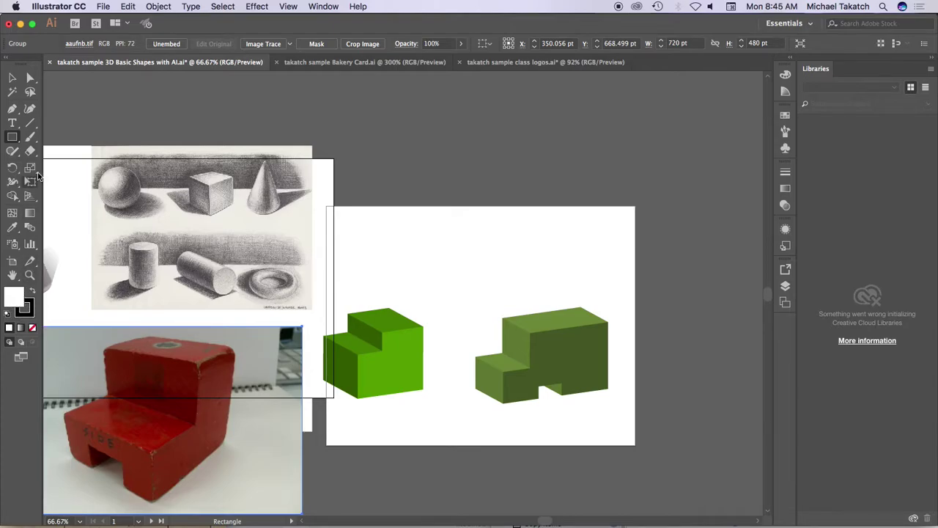
key(i)
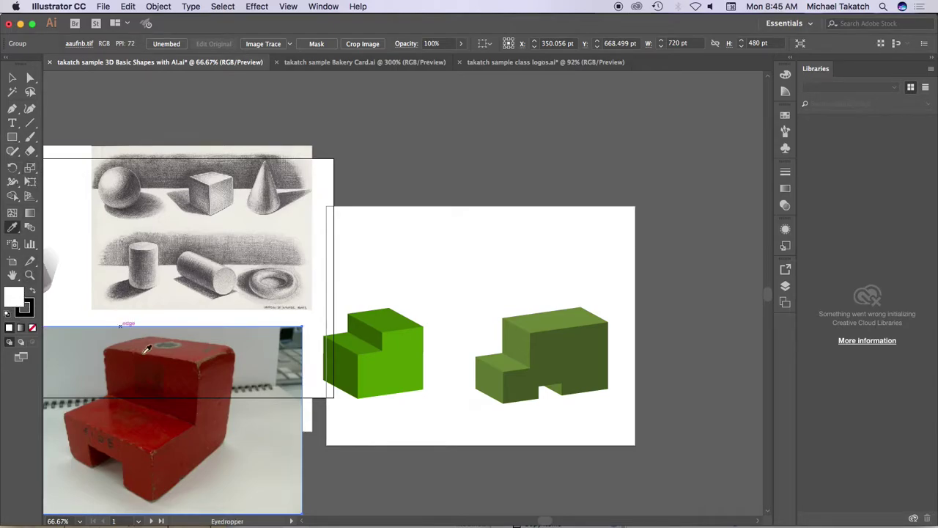
click(159, 433)
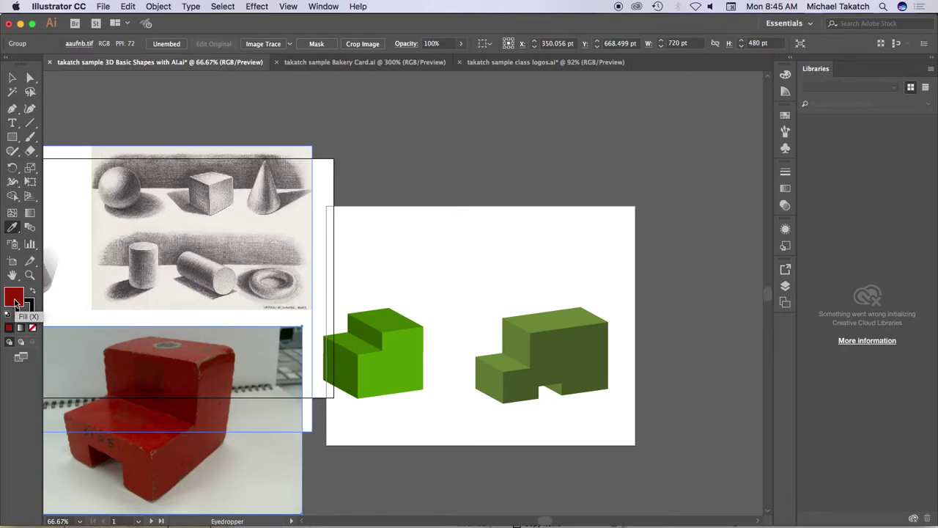
Change the fill to the brighter red EF2B11 in the Color Picker.
double_click(14, 302)
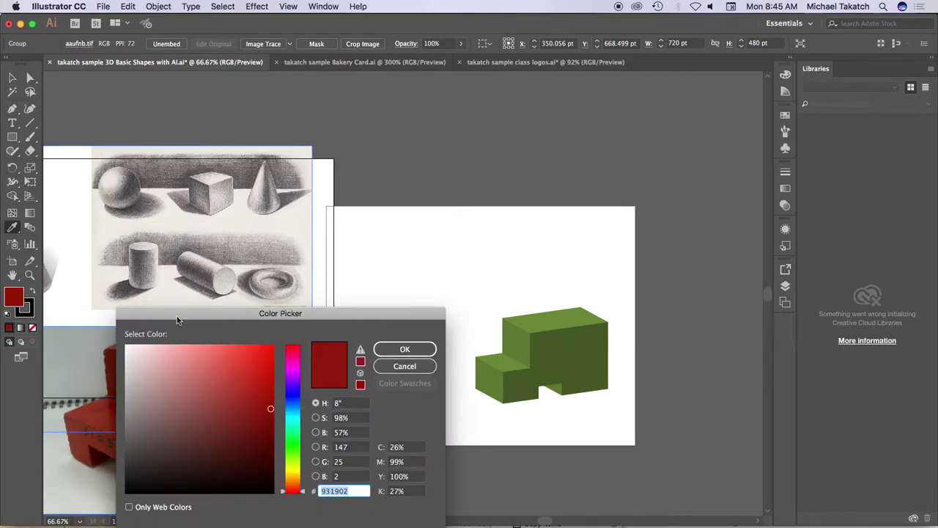
drag(177, 316, 254, 161)
click(346, 204)
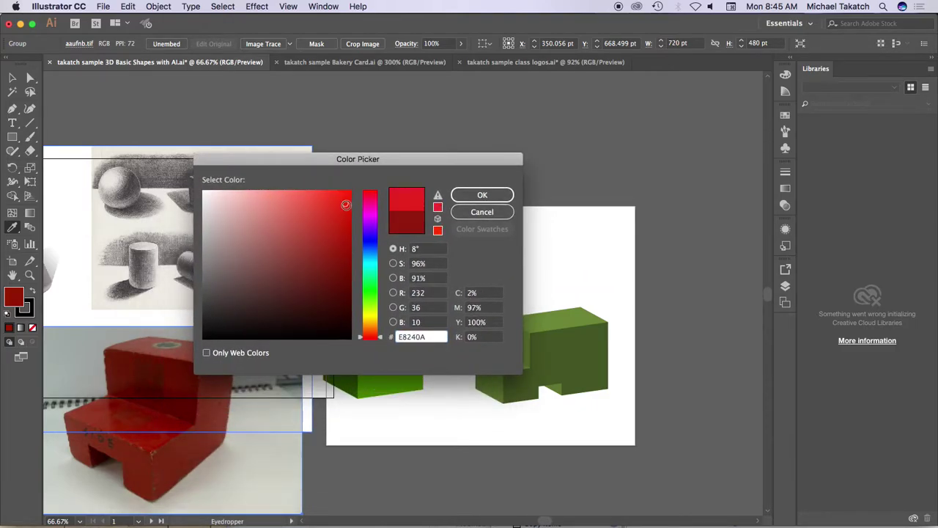
click(341, 199)
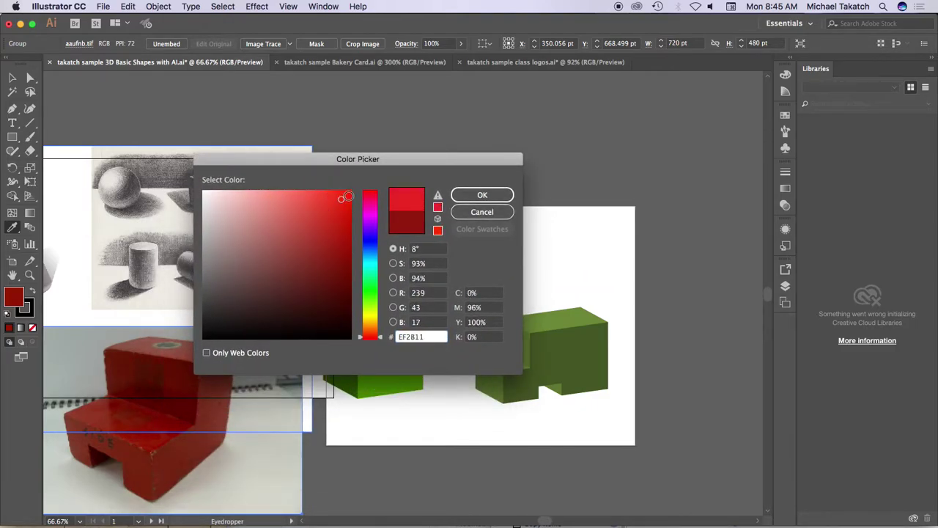
click(472, 196)
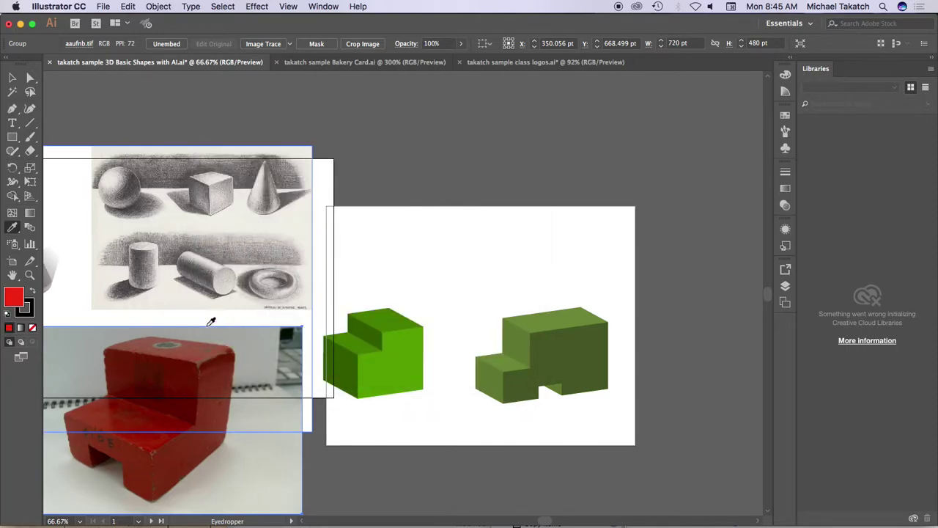
Set the stroke to None, back on the Rectangle tool.
click(26, 311)
click(32, 329)
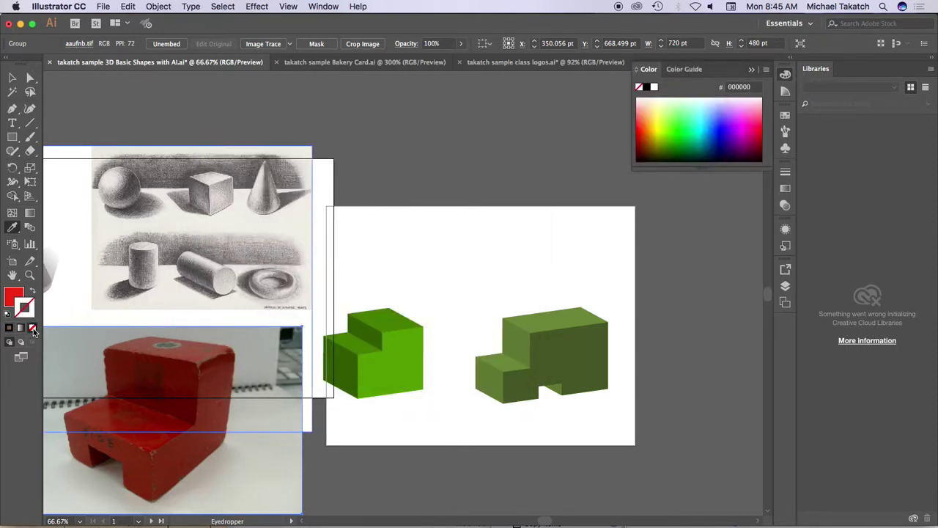
click(12, 137)
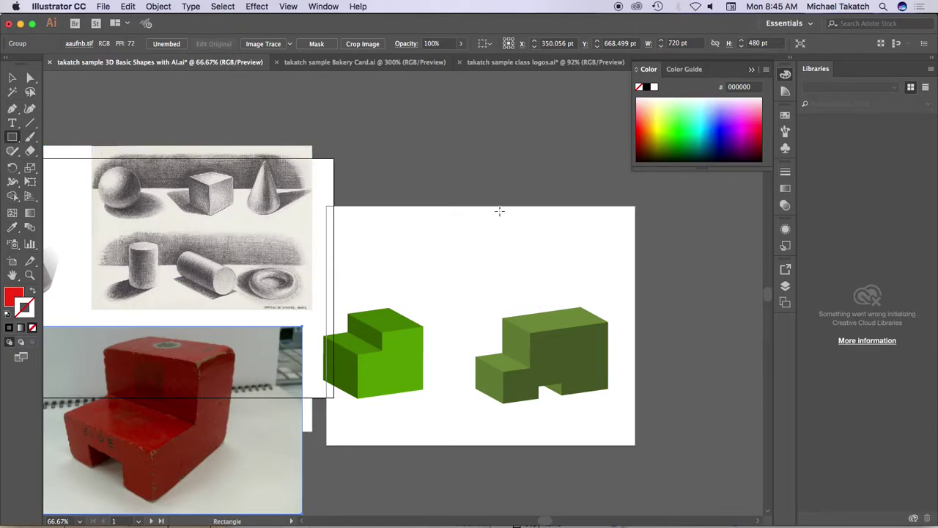
Draw a small red rectangle near the artboard top and apply Effect > 3D > Extrude & Bevel.
drag(499, 212, 535, 255)
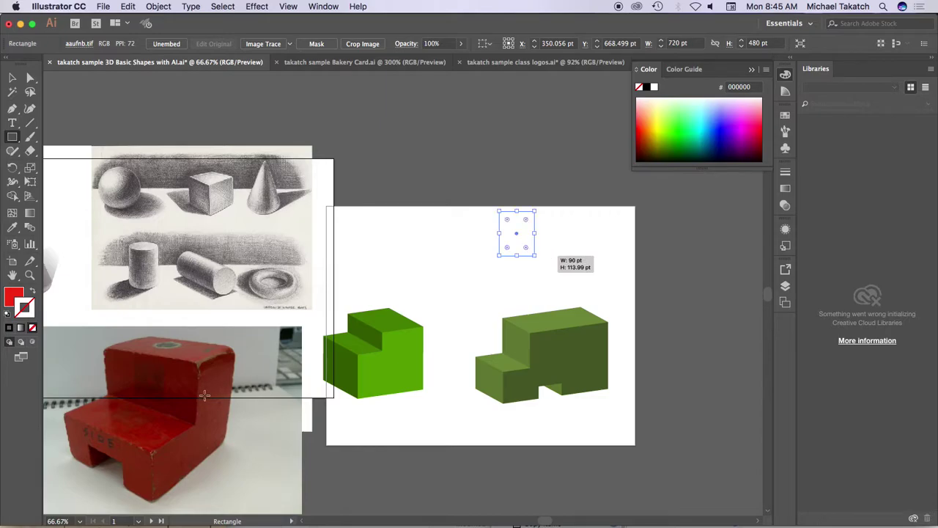
click(256, 7)
mouse_move(399, 79)
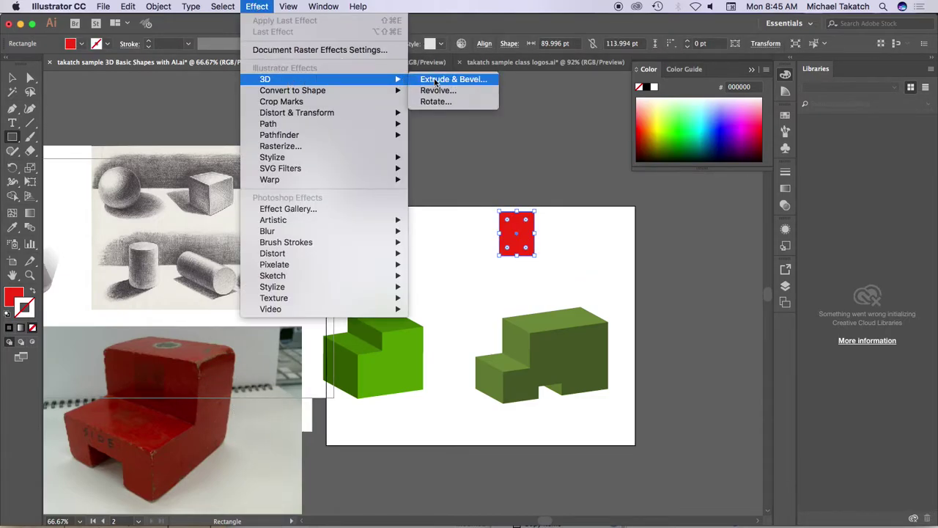
click(432, 80)
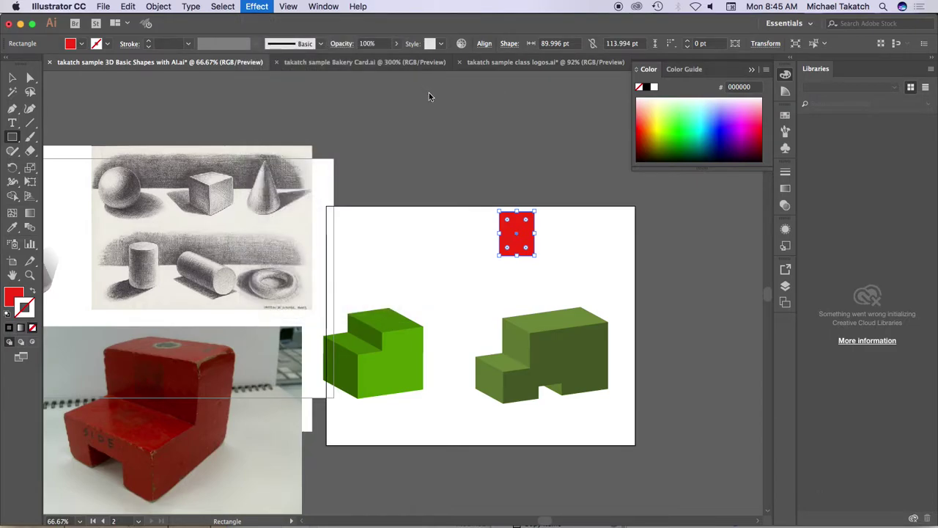
Preview the rectangle's Off-Axis Front extrusion and deepen it to about 200 pt.
click(154, 386)
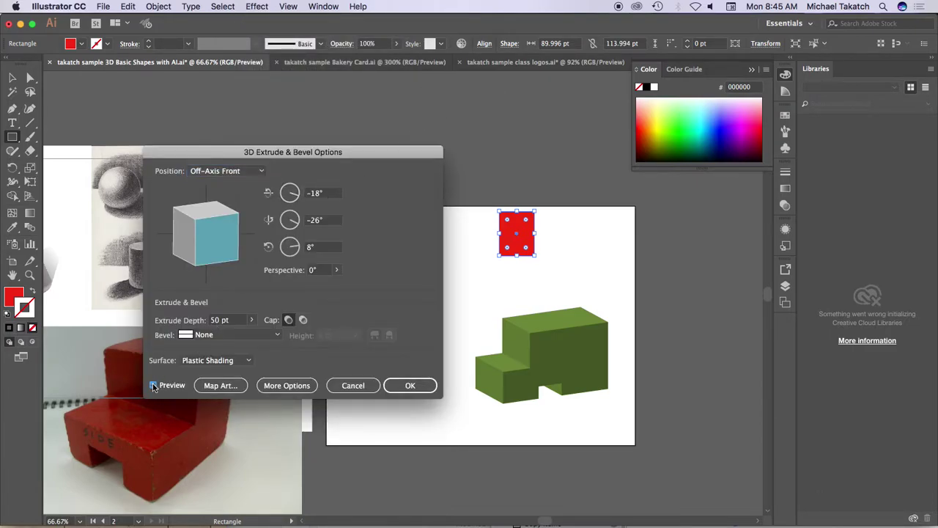
click(252, 320)
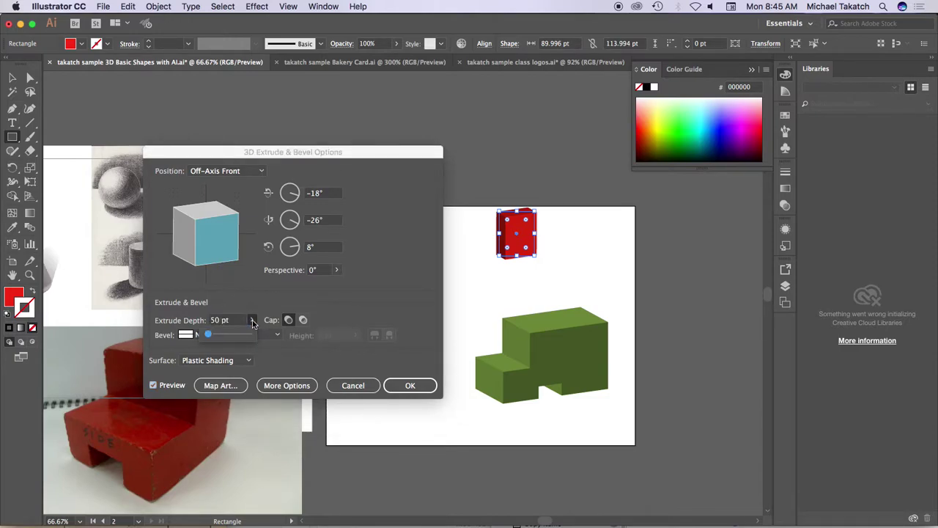
drag(210, 338, 213, 336)
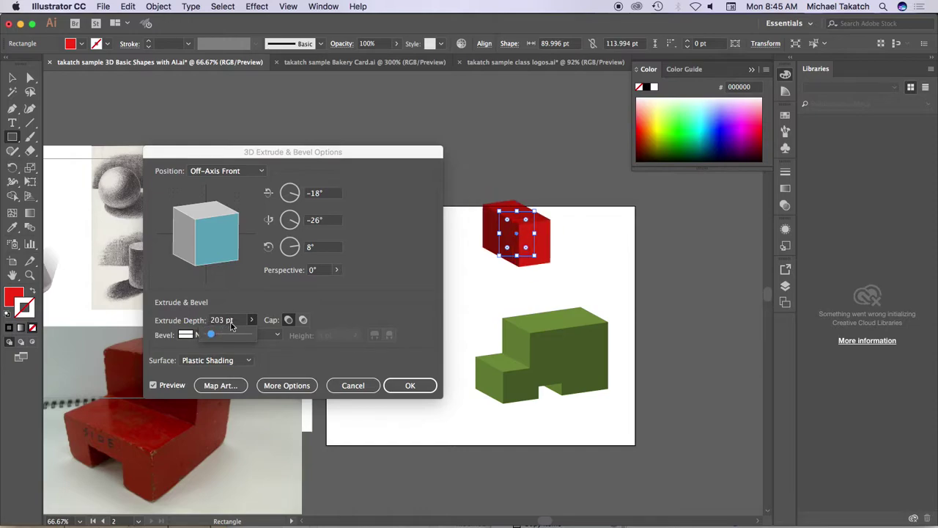
click(232, 325)
click(240, 322)
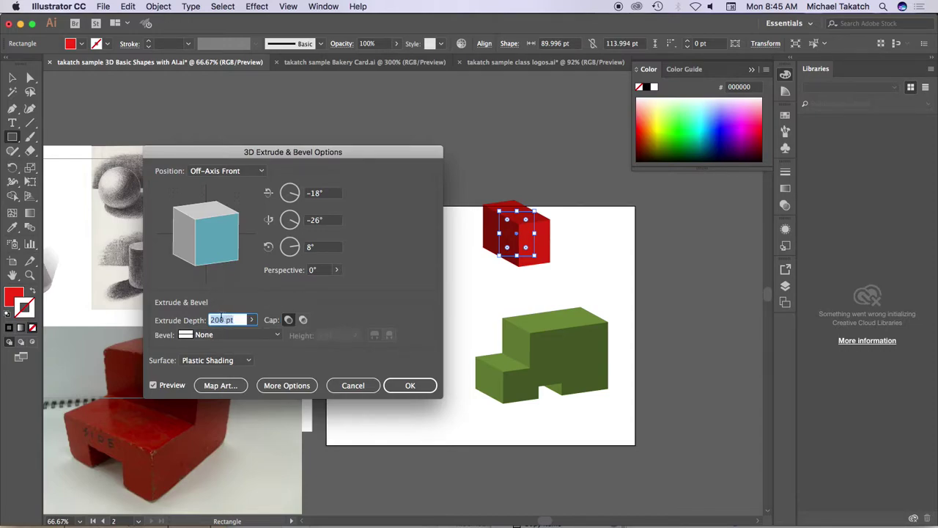
click(409, 383)
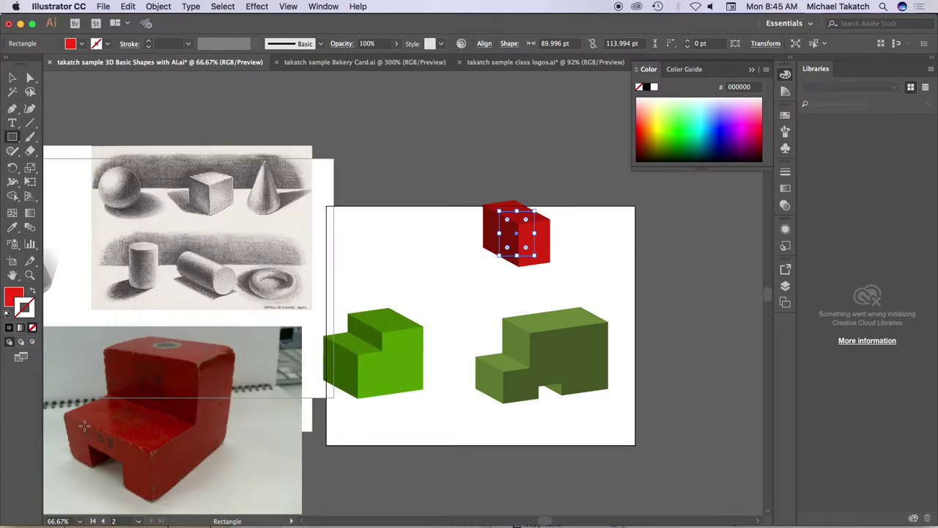
Draw a small rectangle over the red one's bottom edge and make it green by swapping fill and stroke.
key(v)
click(18, 137)
drag(465, 269, 513, 313)
click(652, 121)
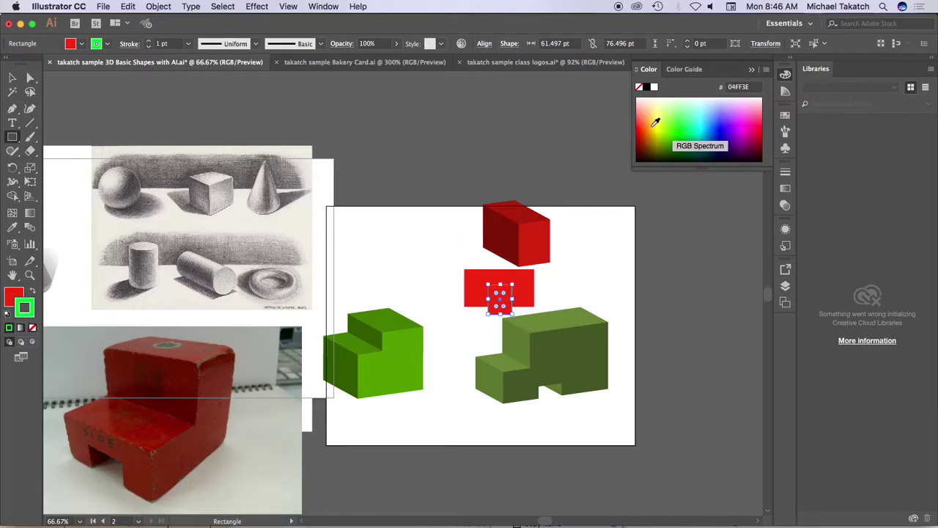
click(33, 292)
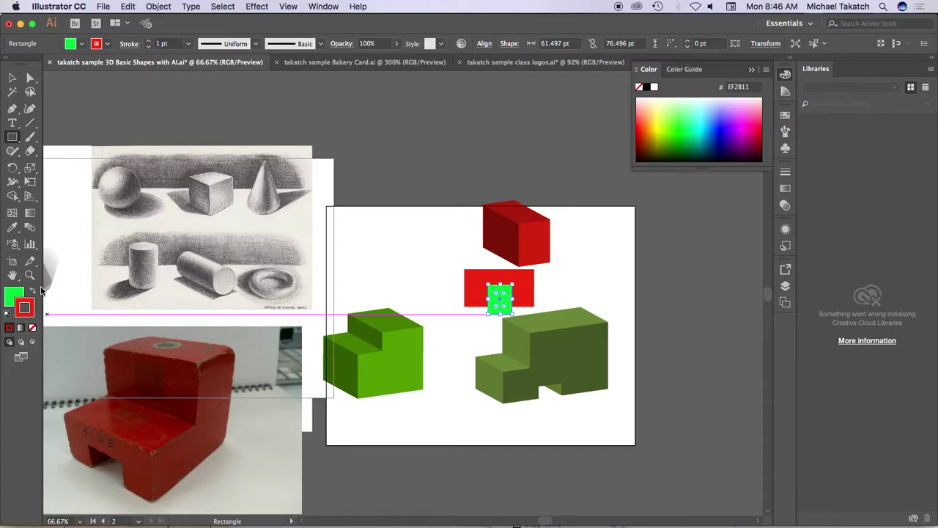
click(11, 77)
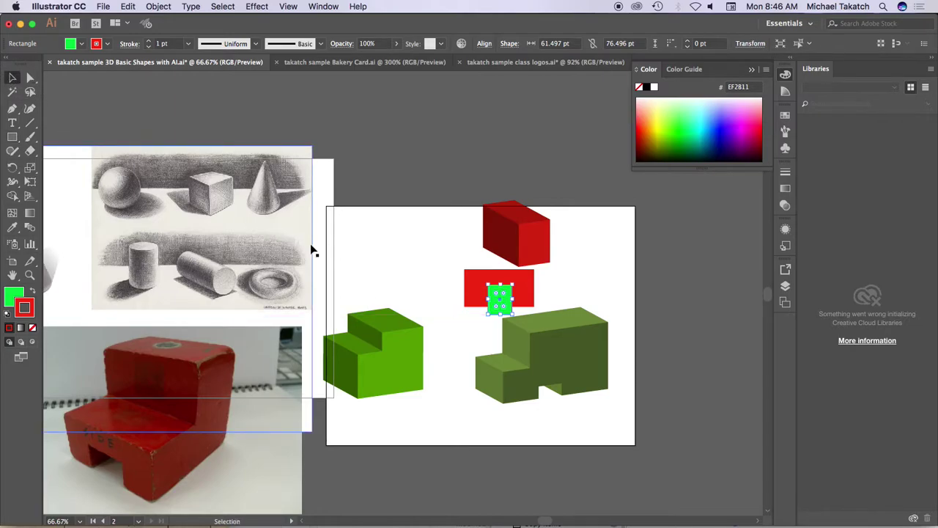
Zoom in, select both rectangles and centre the green square horizontally on the red one.
key(super+space)
super+click(504, 298)
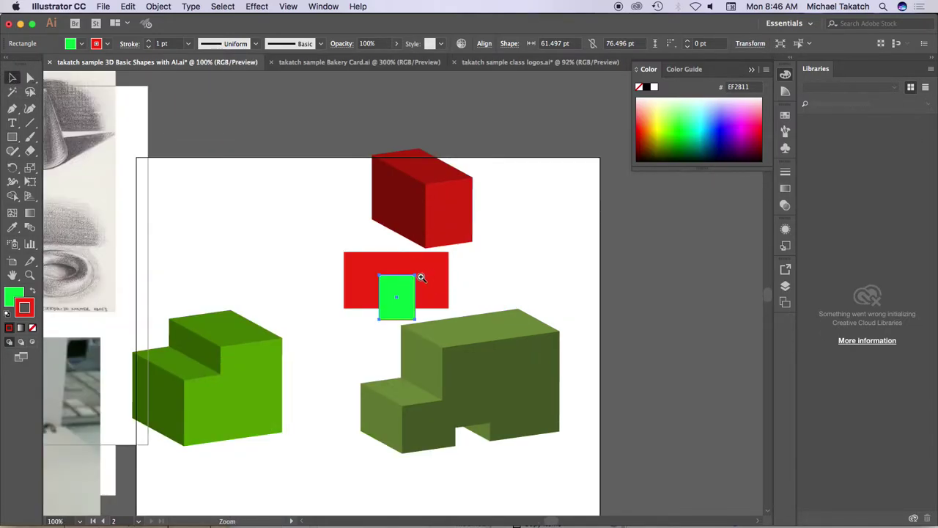
super+click(418, 272)
click(15, 77)
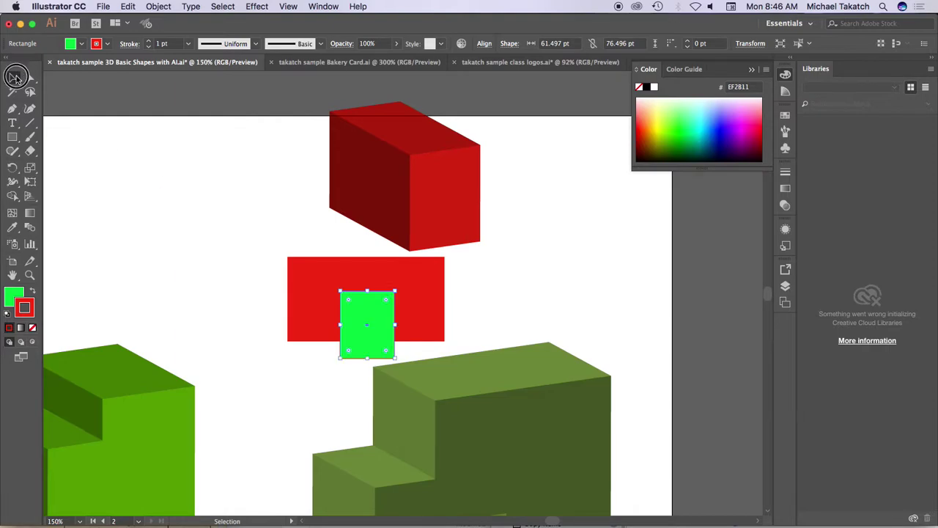
drag(275, 287, 462, 318)
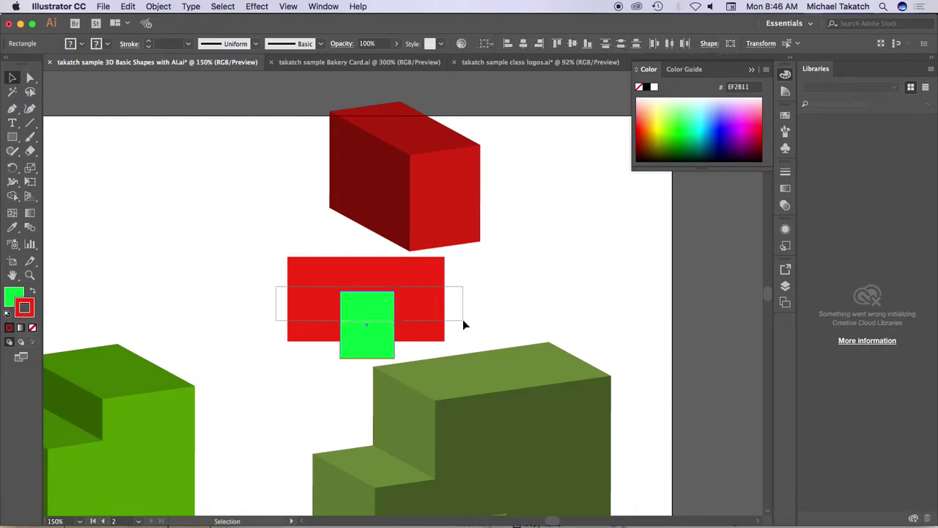
click(524, 43)
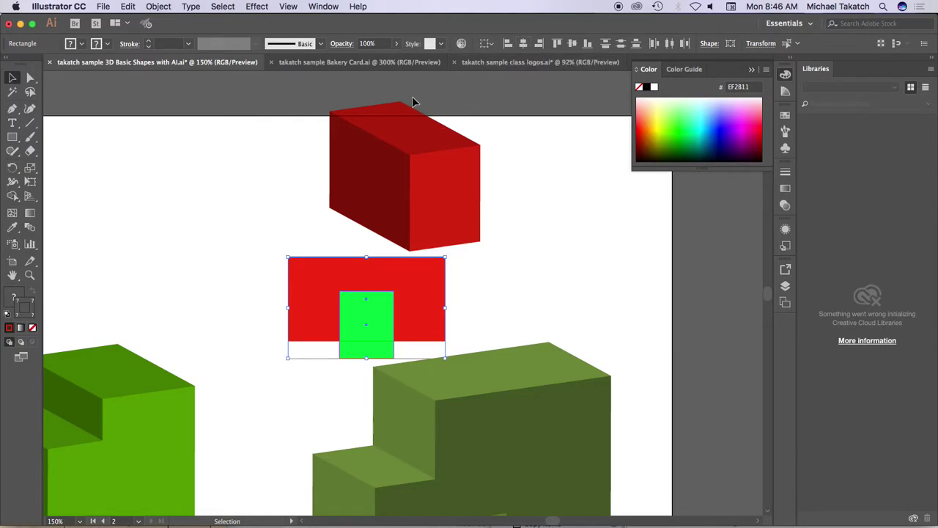
Subtract the green square from the red rectangle with Pathfinder Minus Front.
click(323, 7)
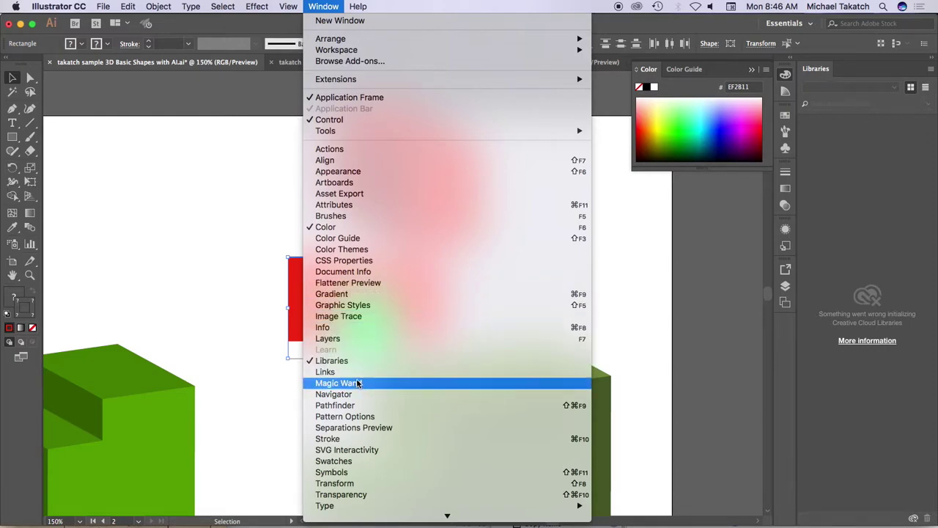
click(369, 405)
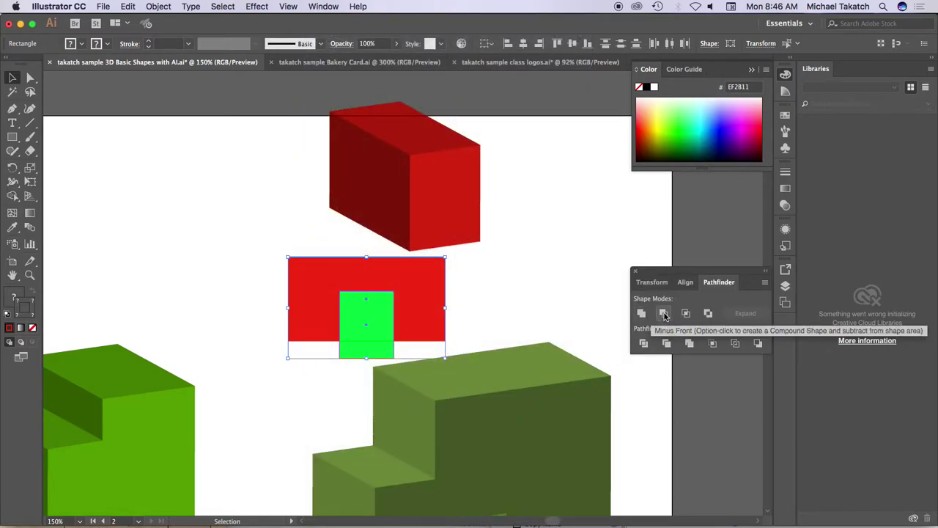
click(663, 314)
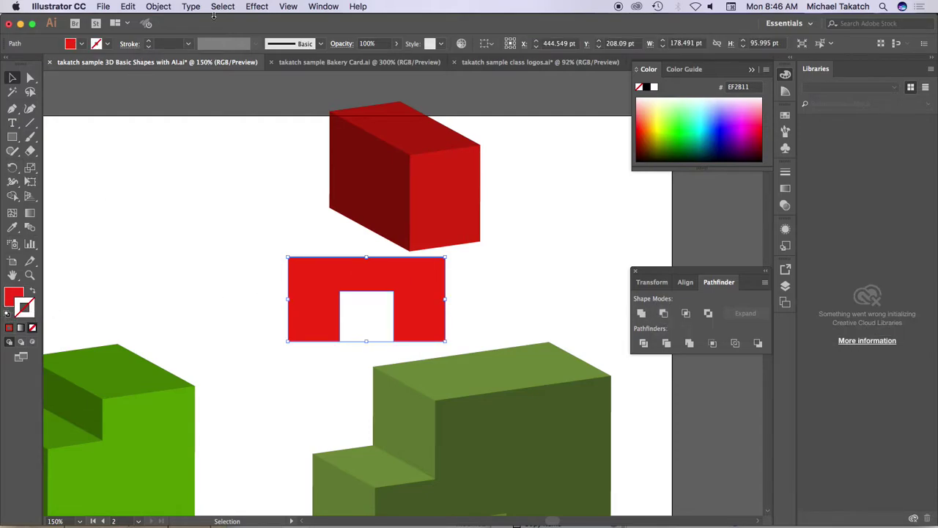
Apply 3D Extrude & Bevel to the arch and preview it beside the dialog.
click(251, 8)
mouse_move(308, 80)
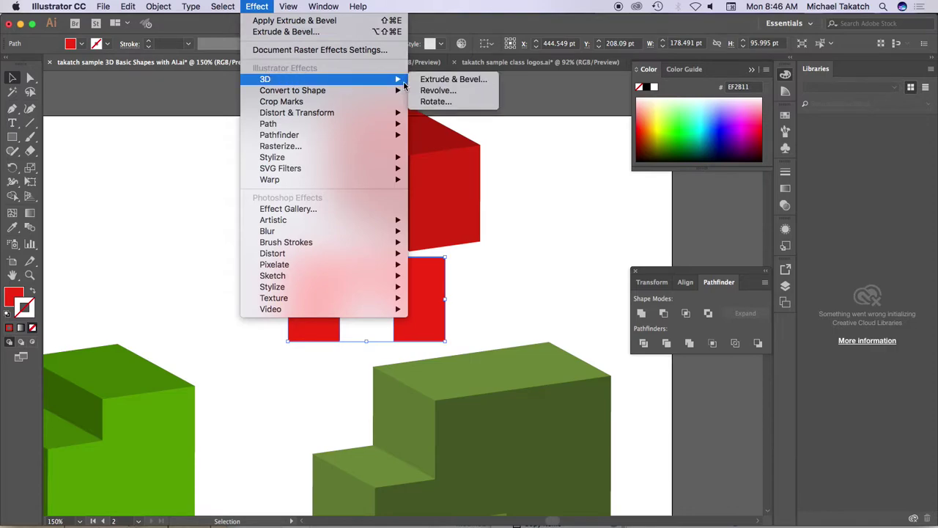
click(433, 79)
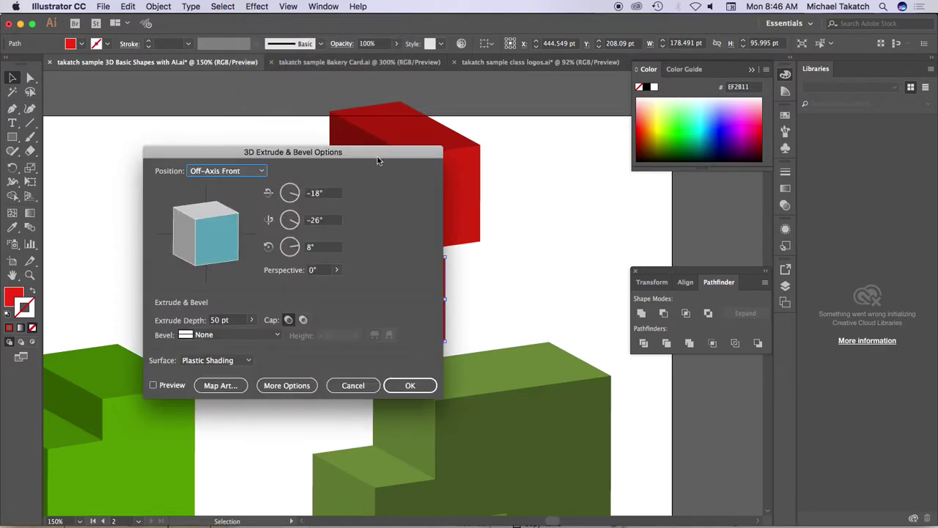
drag(379, 154, 747, 139)
click(537, 371)
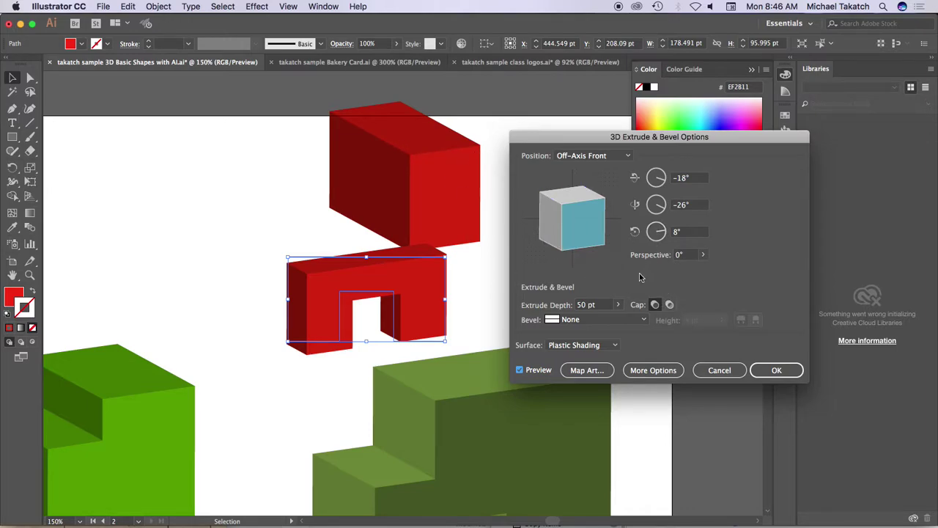
Keep Bevel at None and deepen the extrusion to about 238 pt.
click(625, 322)
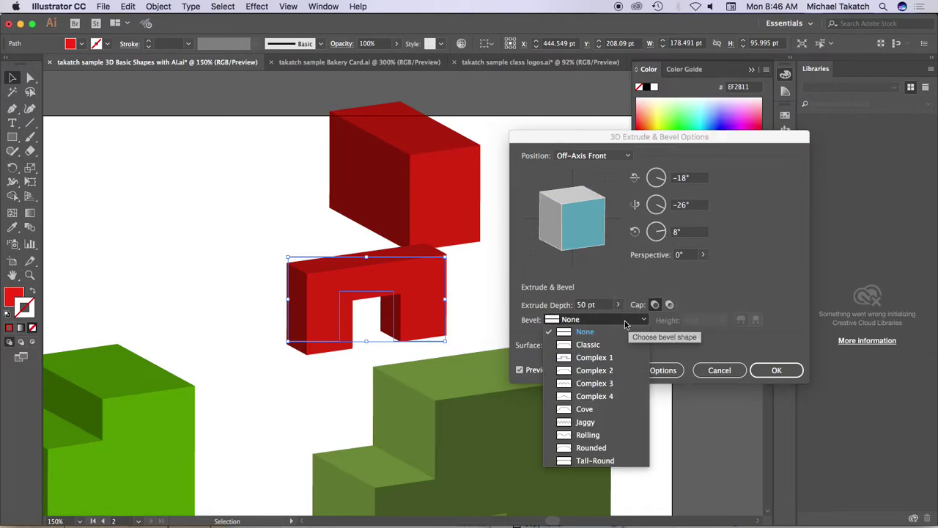
click(617, 304)
click(618, 304)
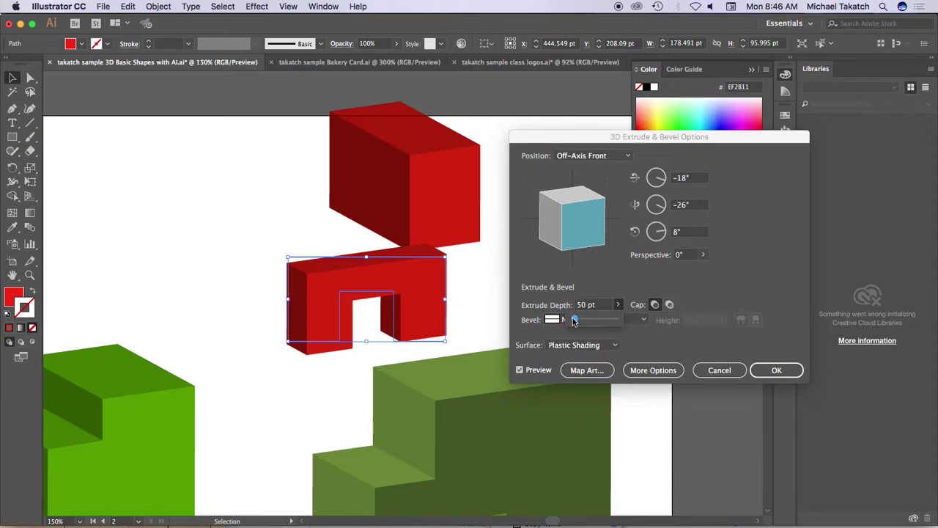
drag(574, 321, 579, 320)
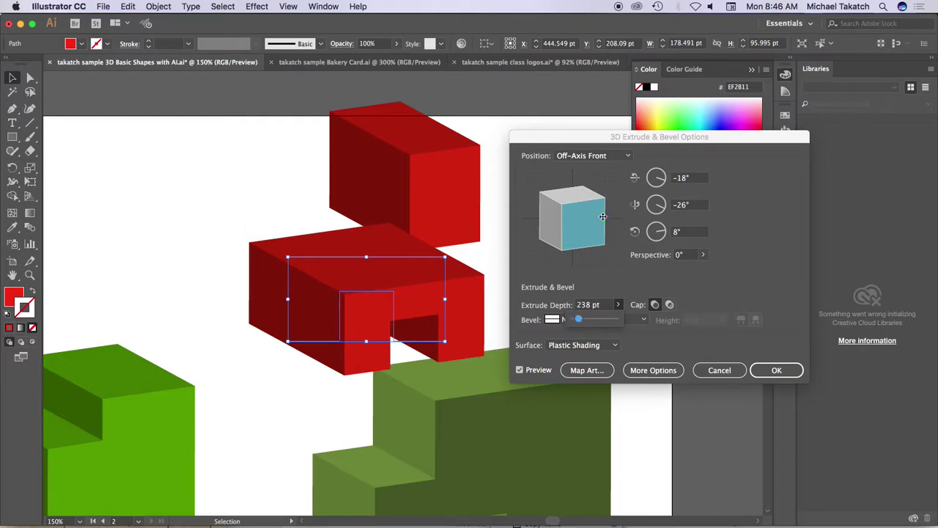
Apply an Off-Axis Left extrusion at 179 pt to the arch and drag it up-left under the top block.
click(624, 156)
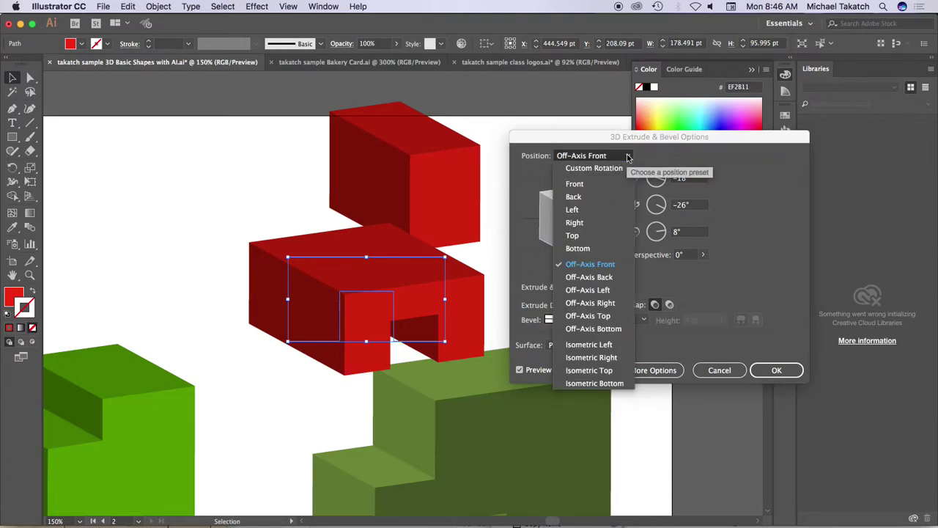
click(607, 291)
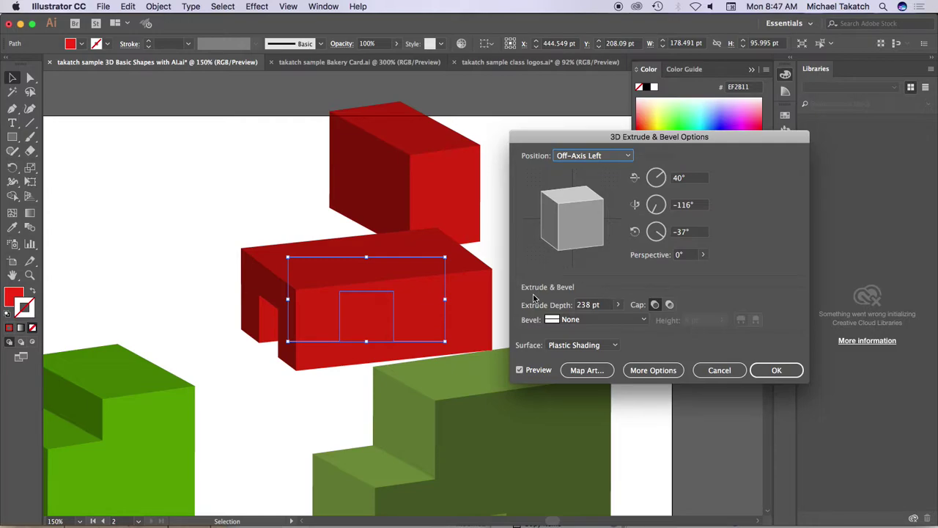
click(620, 305)
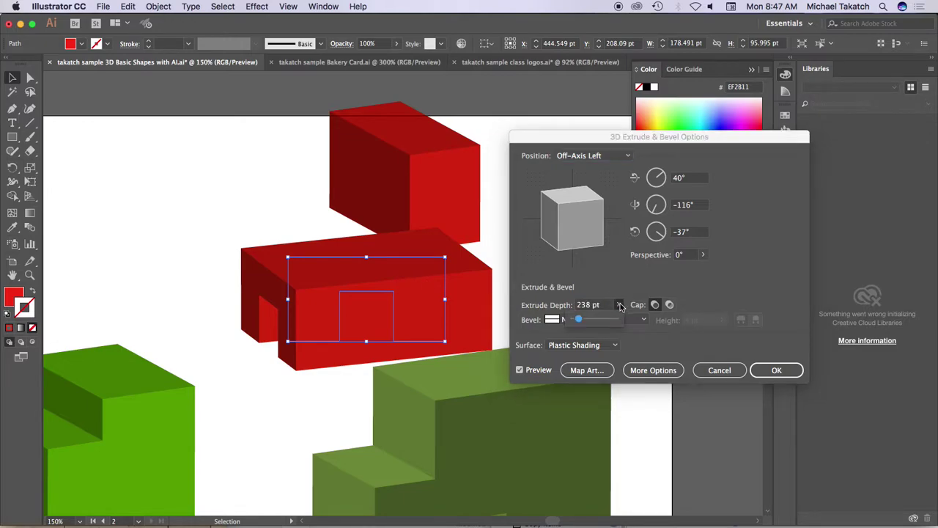
drag(582, 321, 580, 321)
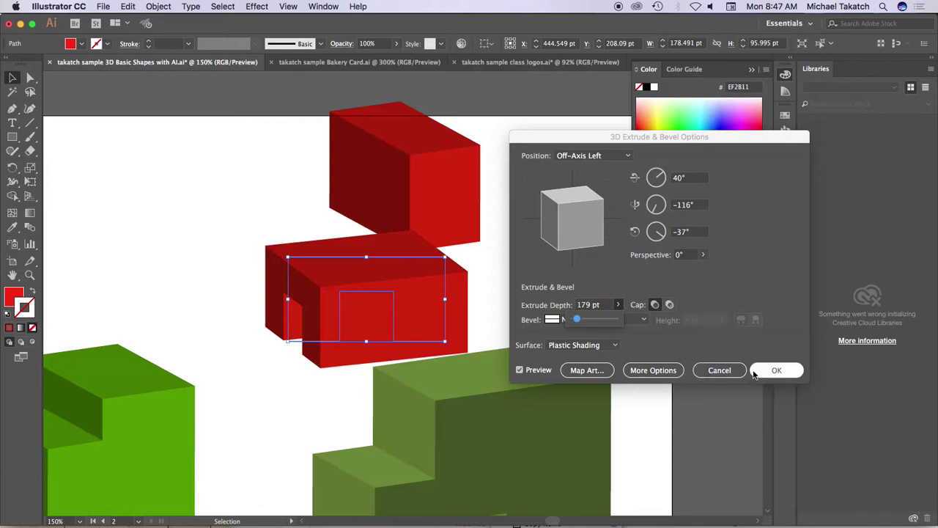
click(775, 370)
click(775, 370)
drag(427, 281, 404, 242)
Move the top block left onto the lower block, then widen the lower block leftward to 194.128 pt.
click(440, 171)
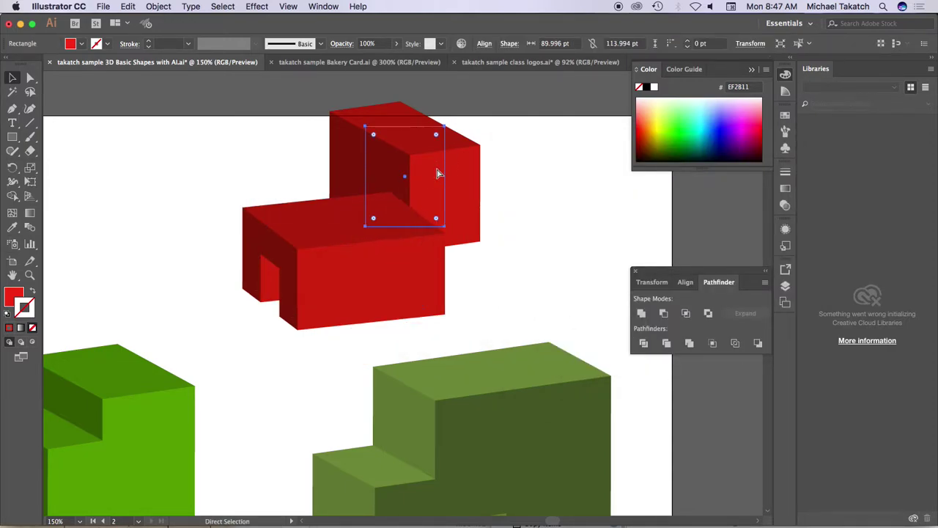
drag(467, 178, 434, 176)
key(Up)
key(Up)
key(Up)
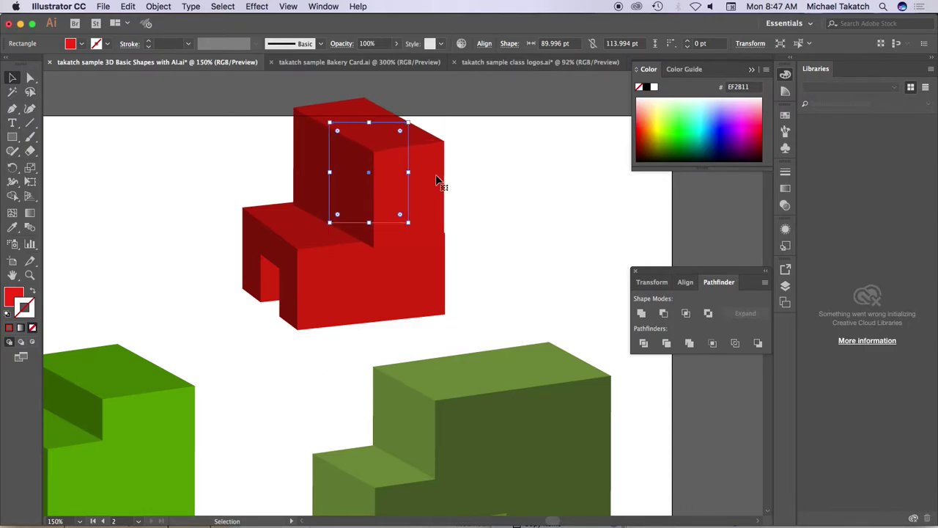
key(Up)
key(Up)
key(Up)
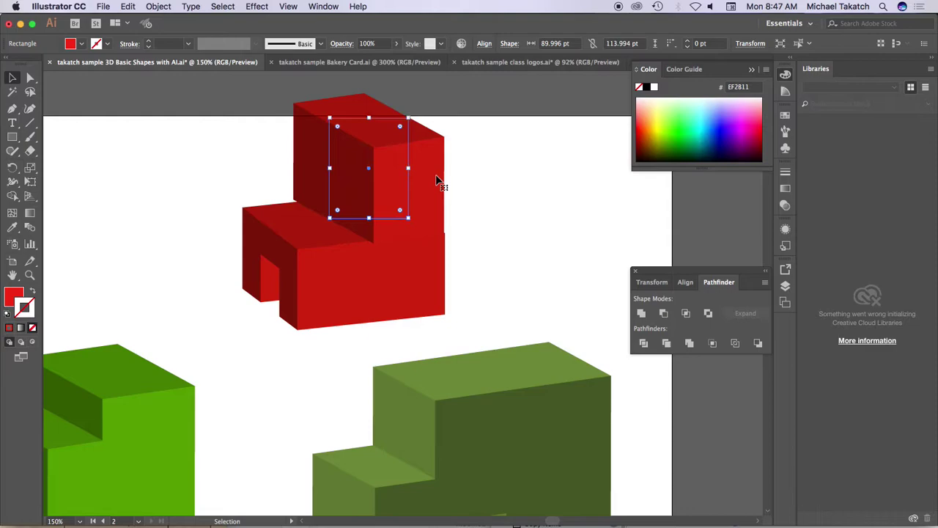
key(Right)
key(Right)
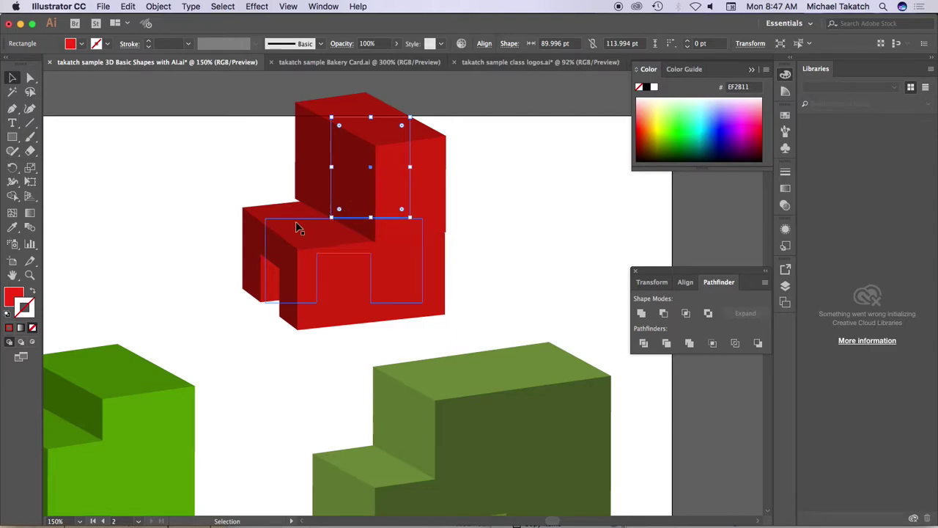
click(254, 218)
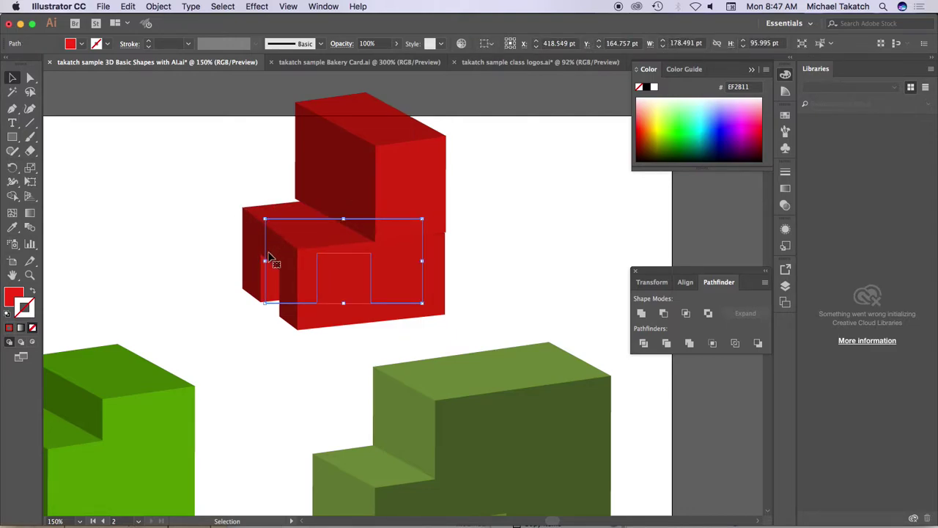
drag(265, 261, 251, 261)
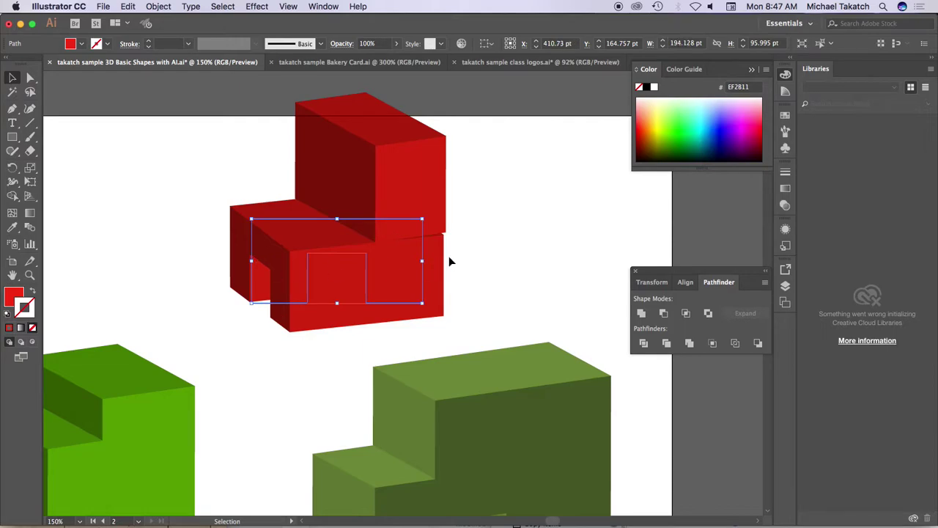
Reopen the lower block's 3D Extrude & Bevel from Appearance and change its position to Off-Axis Right.
click(784, 230)
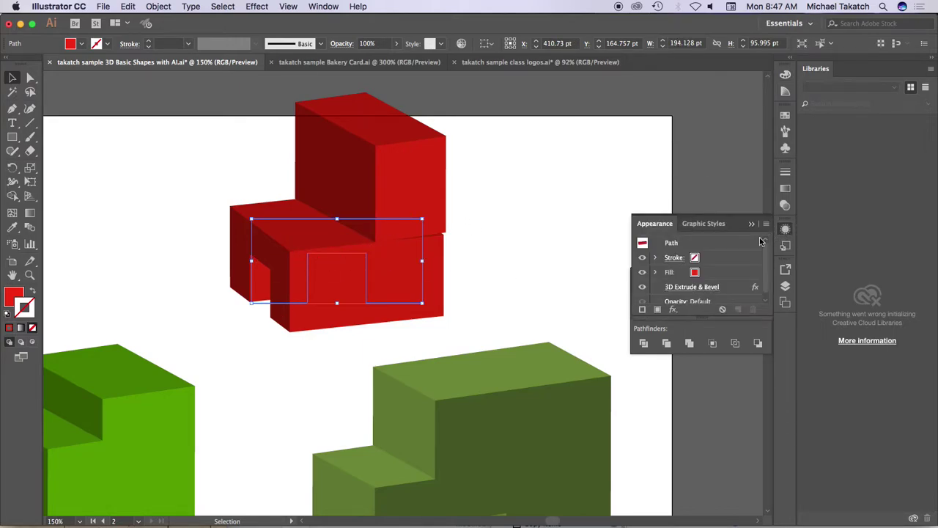
click(690, 287)
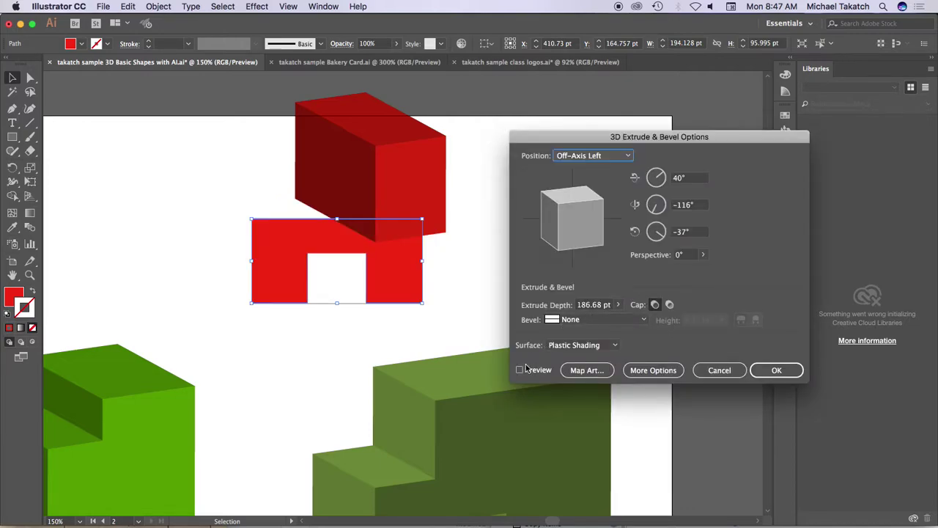
click(527, 370)
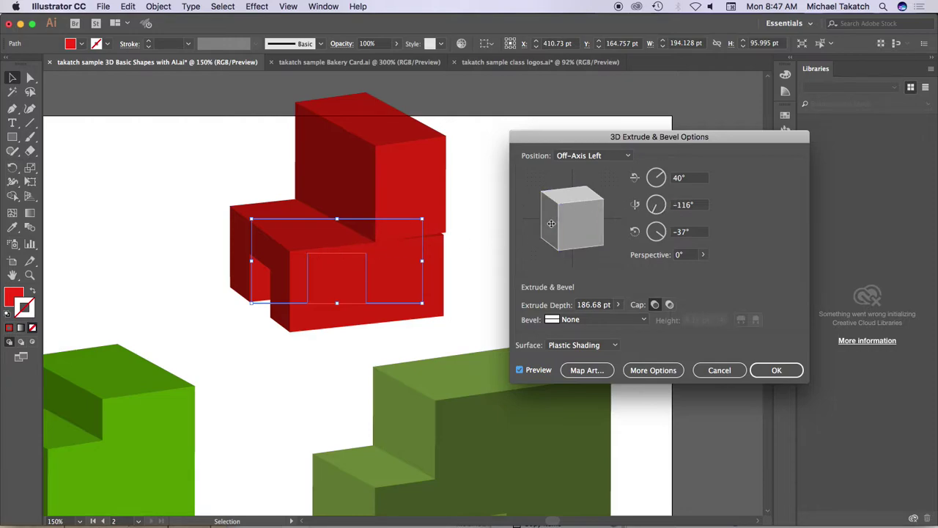
click(628, 155)
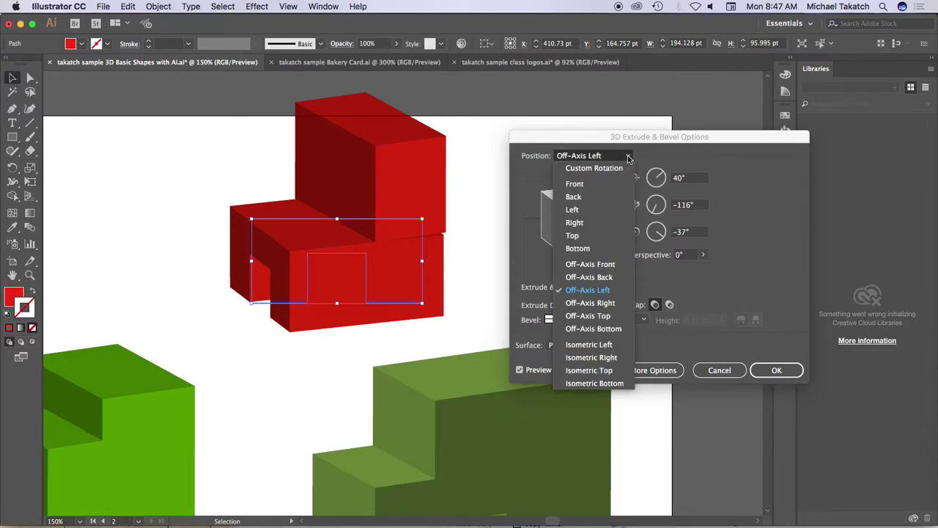
click(607, 303)
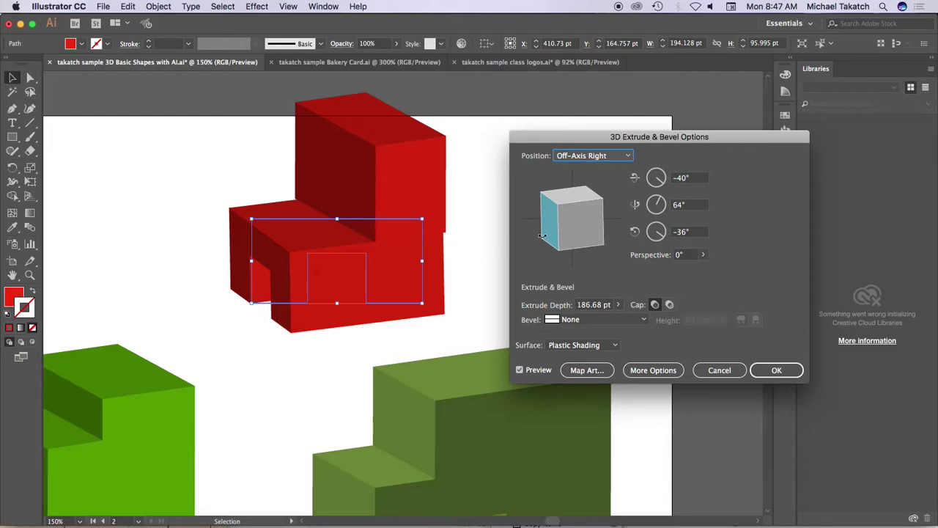
click(774, 370)
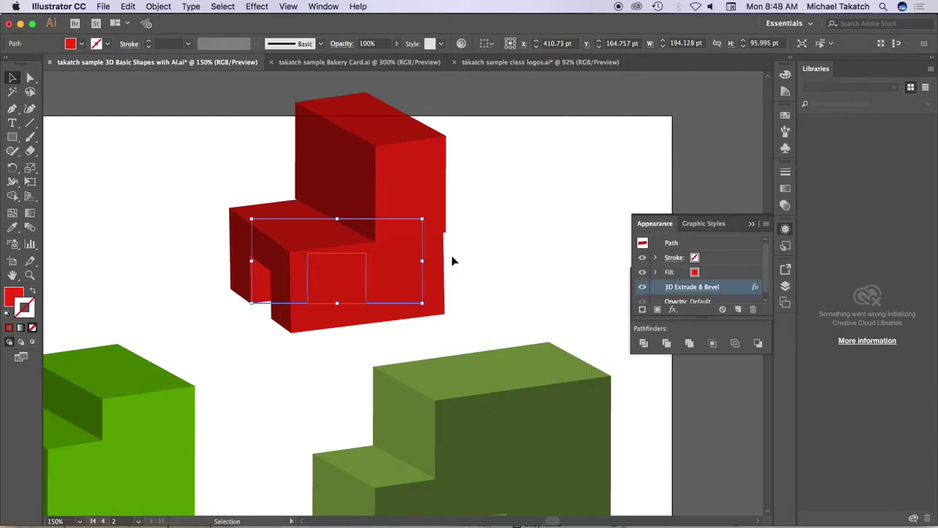
Nudge the lower red block 1 pt at a time until it sits flush under the top block, then deselect.
key(Down)
key(Down)
key(Right)
key(Right)
key(Right)
key(Right)
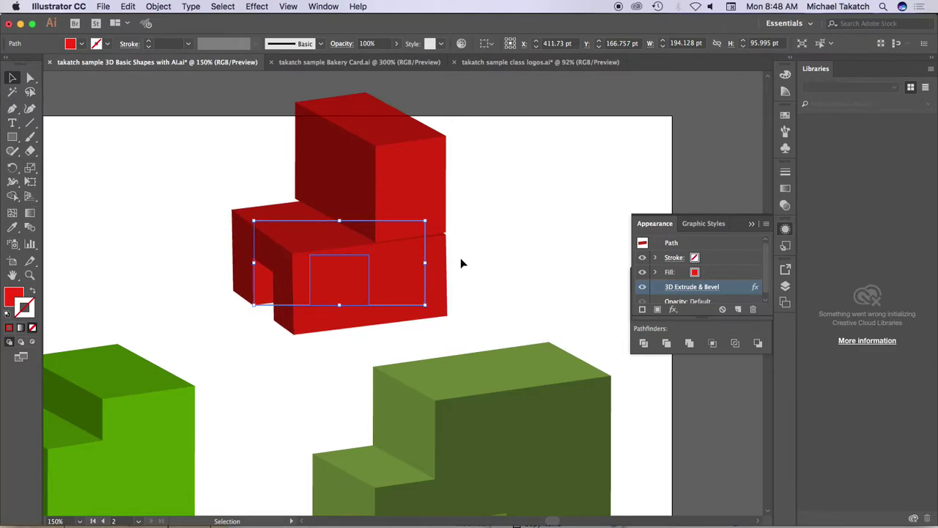
key(Up)
key(Up)
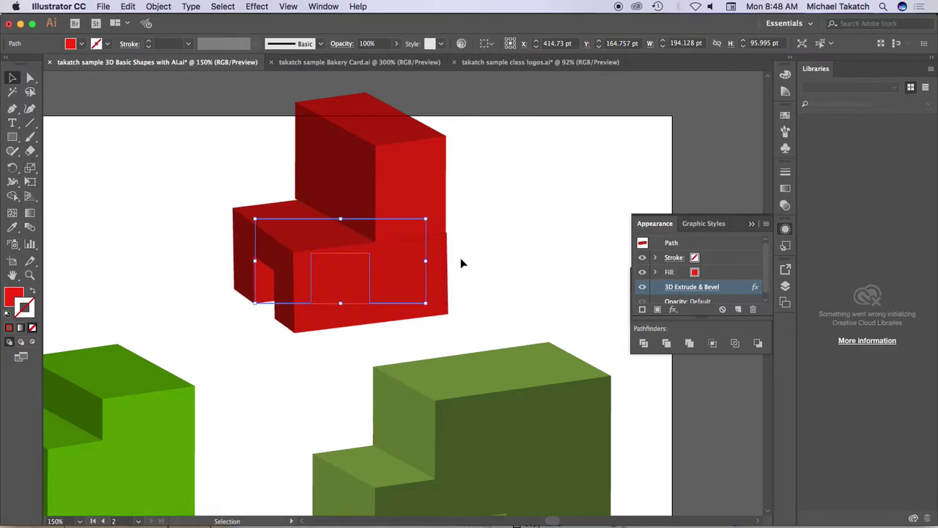
key(Up)
key(Left)
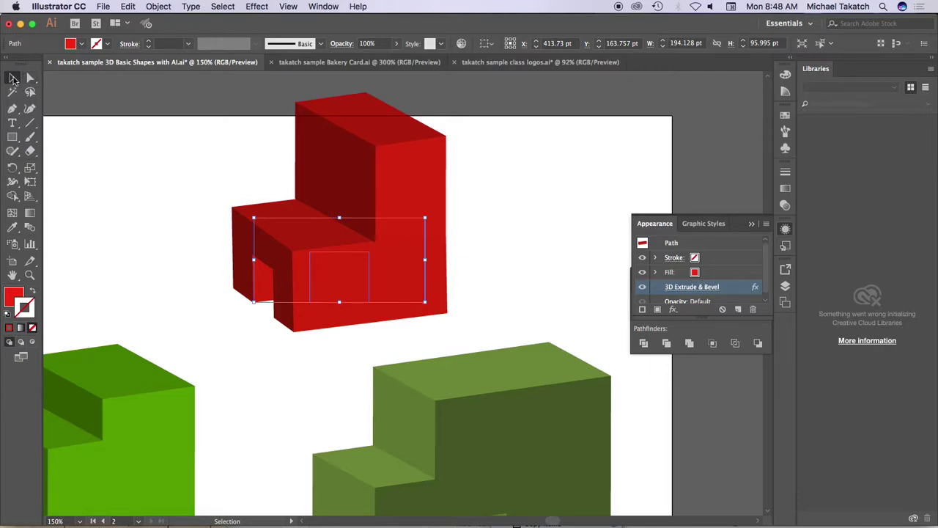
click(236, 171)
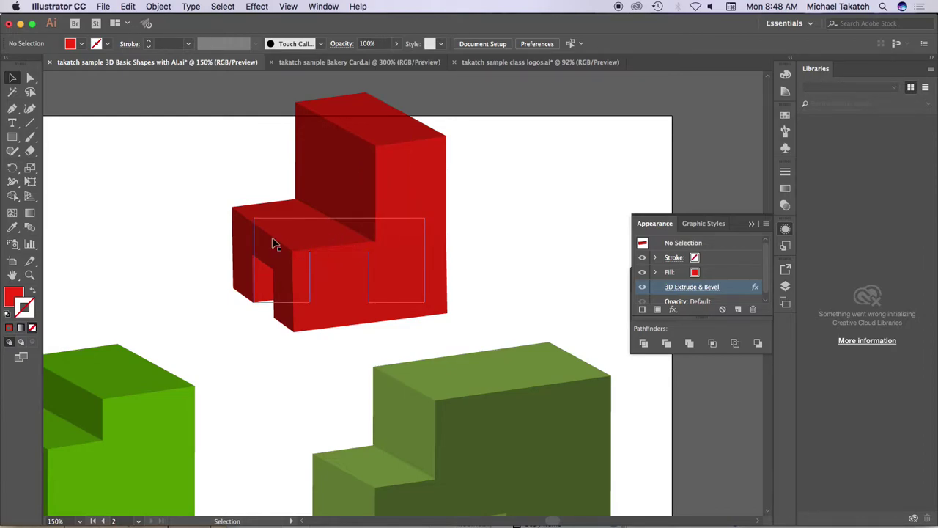
Select both red blocks, group them, and scale the group down to about 149 × 162 pt.
click(166, 178)
drag(212, 123, 456, 285)
key(v)
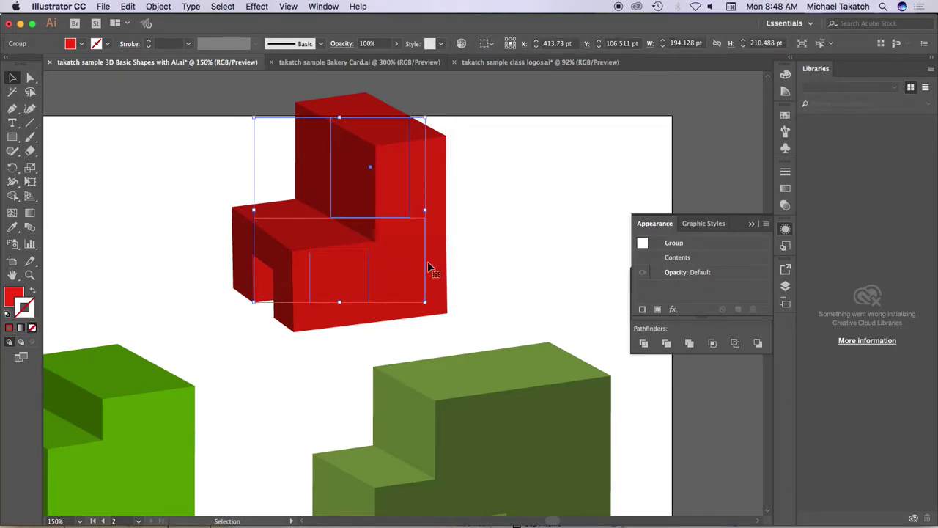
drag(403, 258, 514, 274)
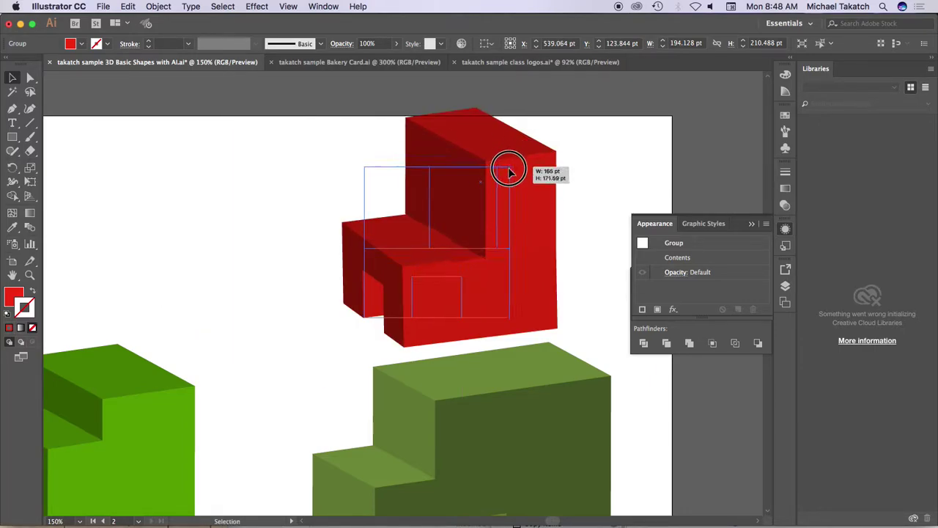